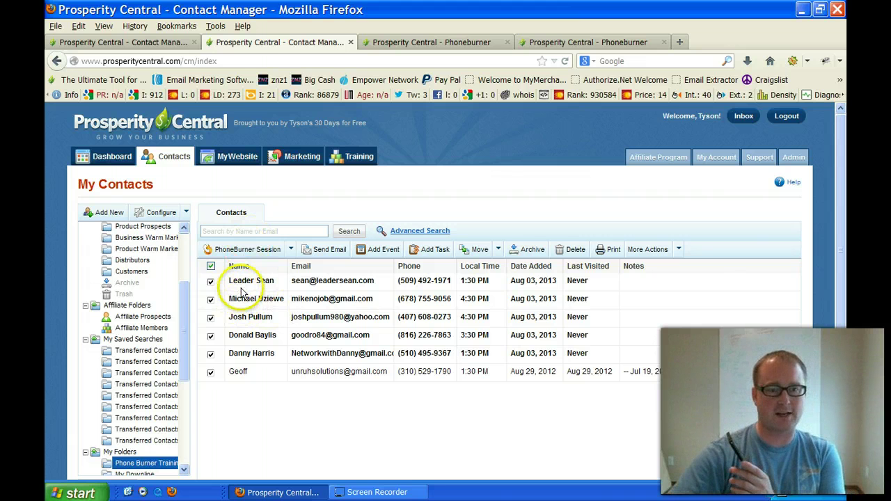
Begin a dial session for the checked contacts using the 'For All jobs or MLM Seekers' voicemail recording
left_click(243, 254)
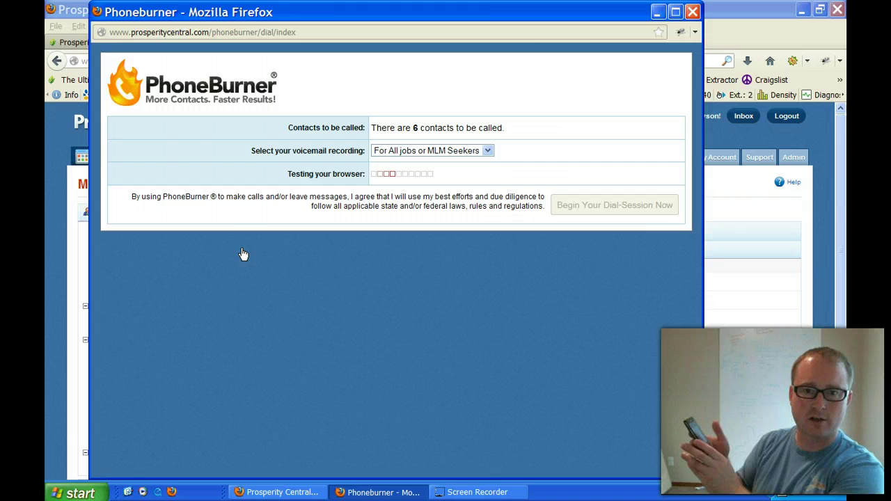
left_click(487, 151)
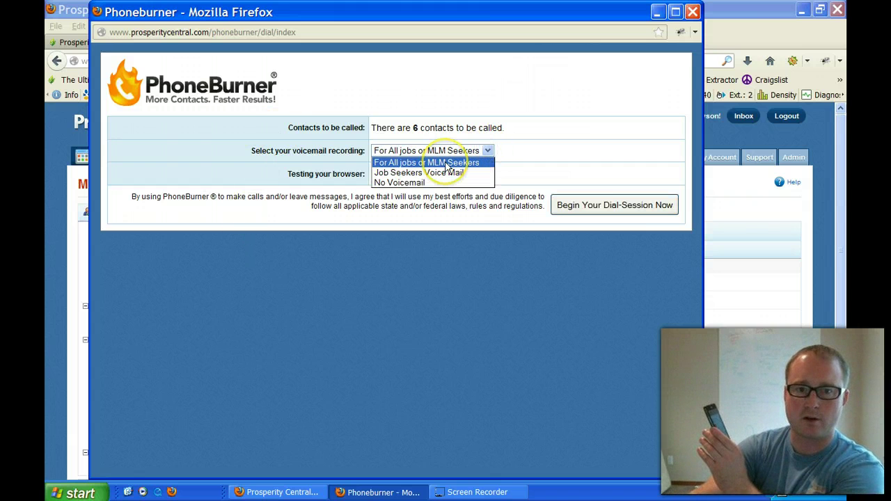
left_click(418, 162)
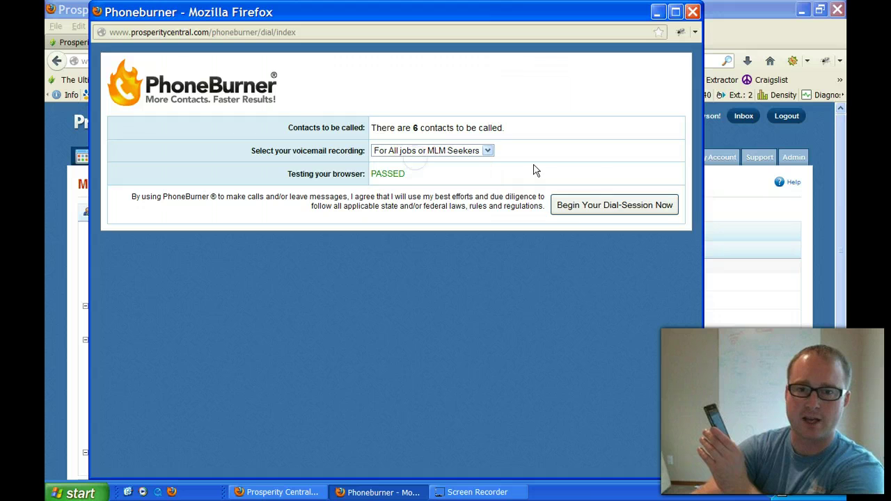
left_click(602, 209)
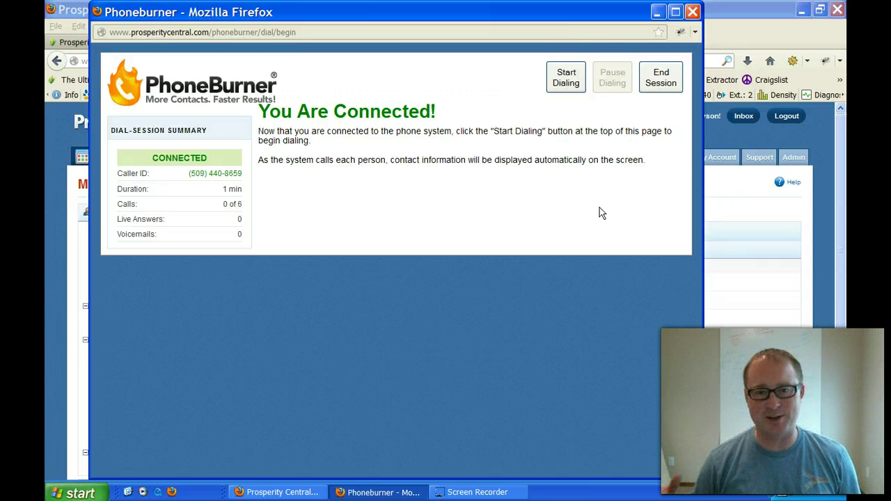
Start dialing and log Leader Sean's call as a voicemail
left_click(568, 85)
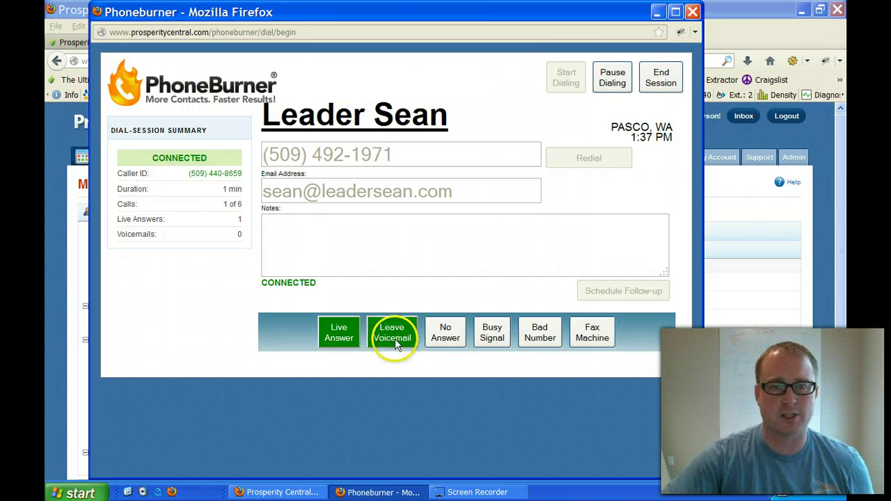
left_click(390, 329)
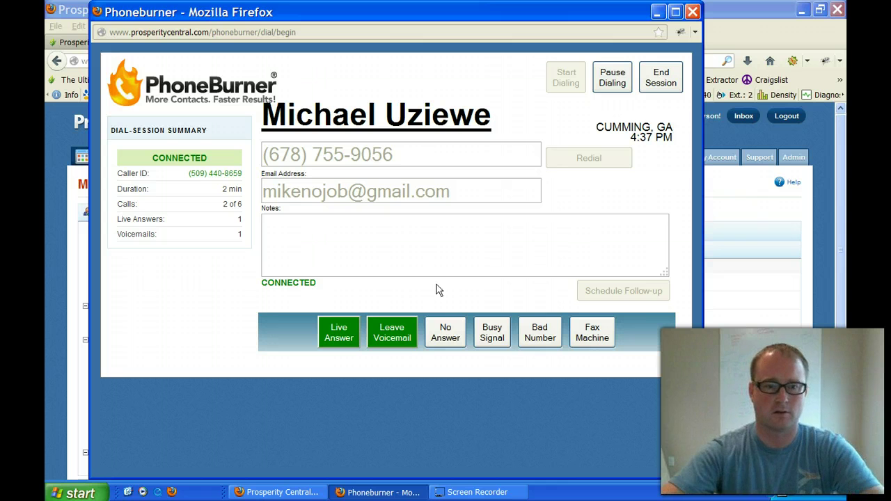
left_click(381, 242)
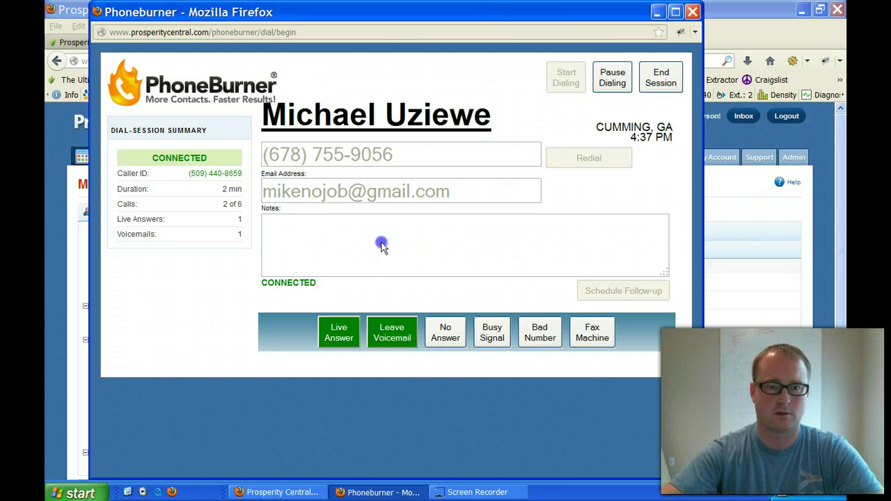
left_click(339, 328)
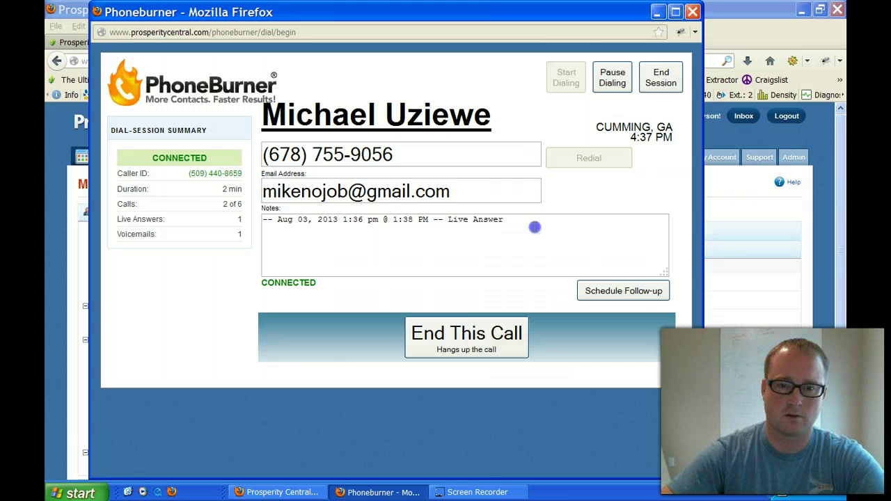
left_click(534, 227)
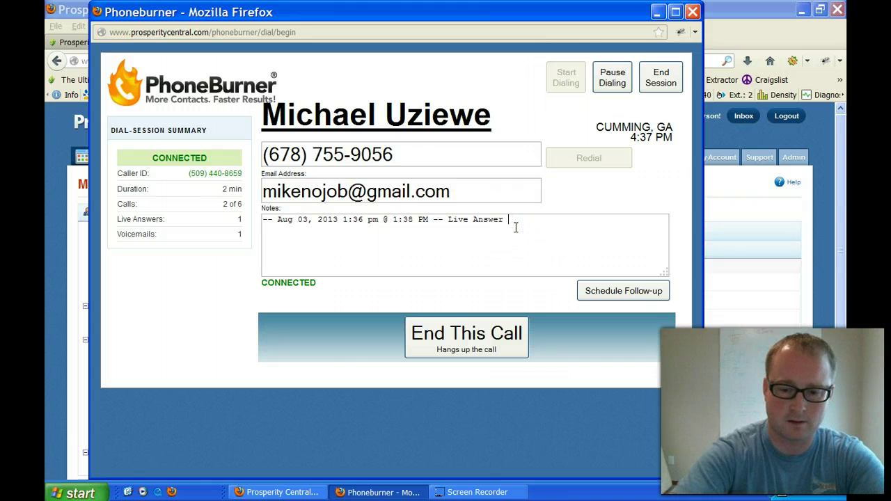
type("-- he")
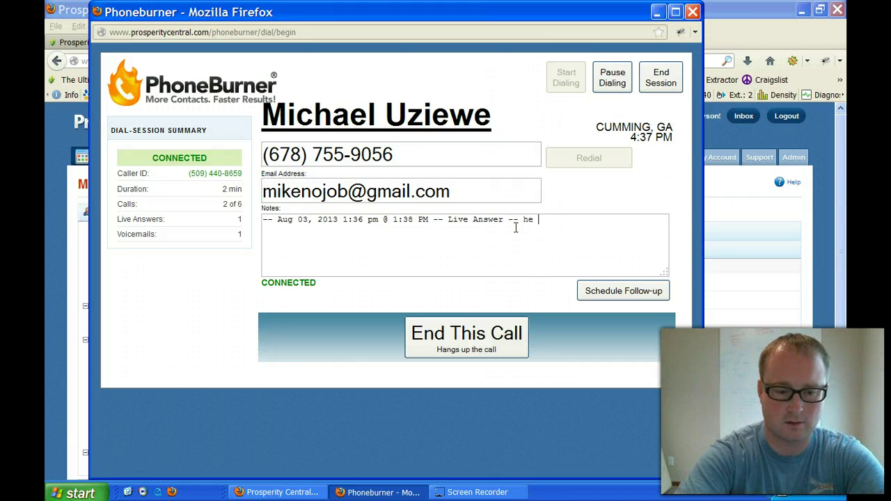
type(" likes the s")
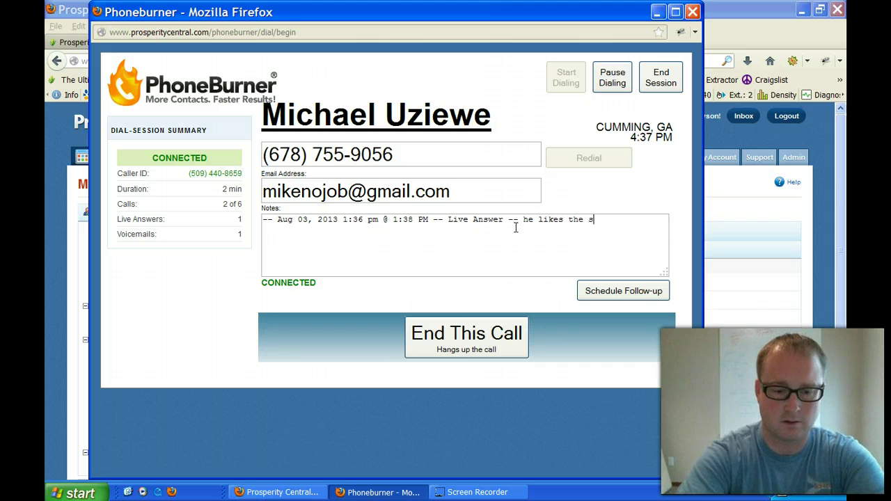
type("ystem and ")
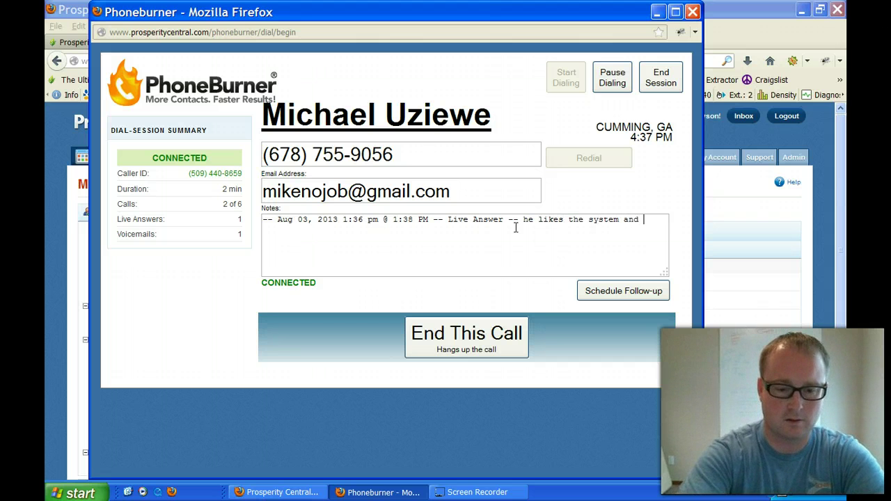
type("is using i")
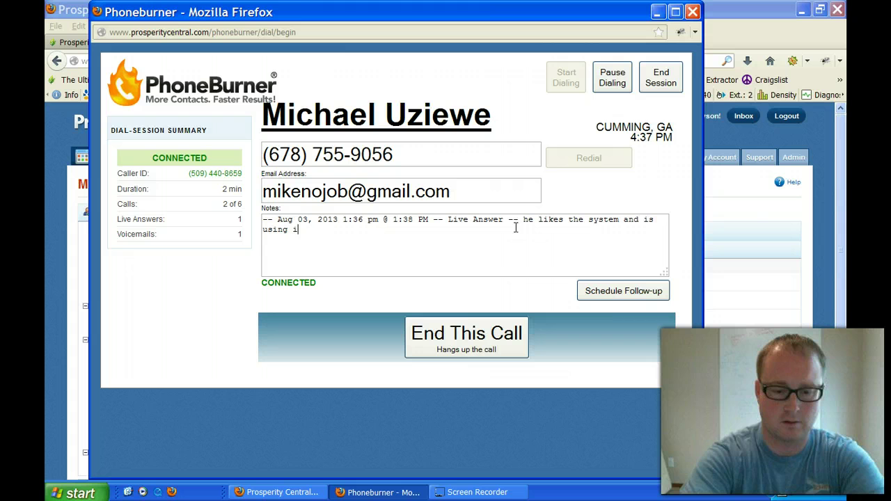
type("t you can add yo")
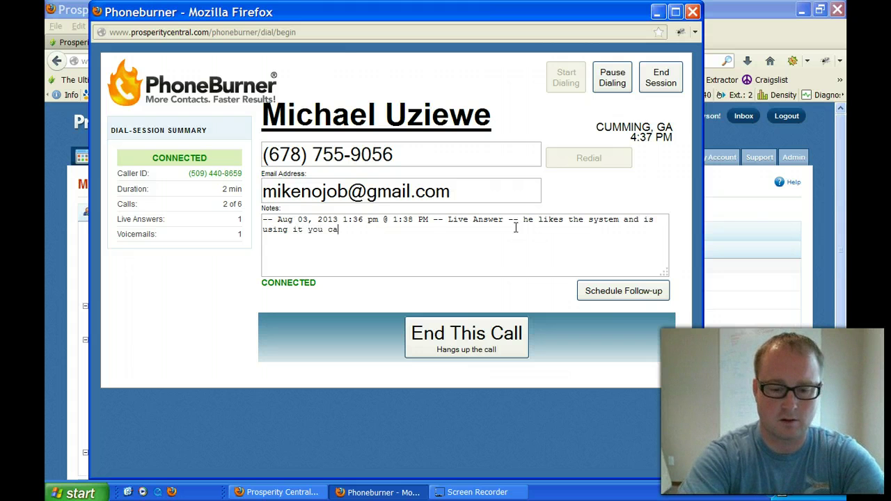
type("ur ")
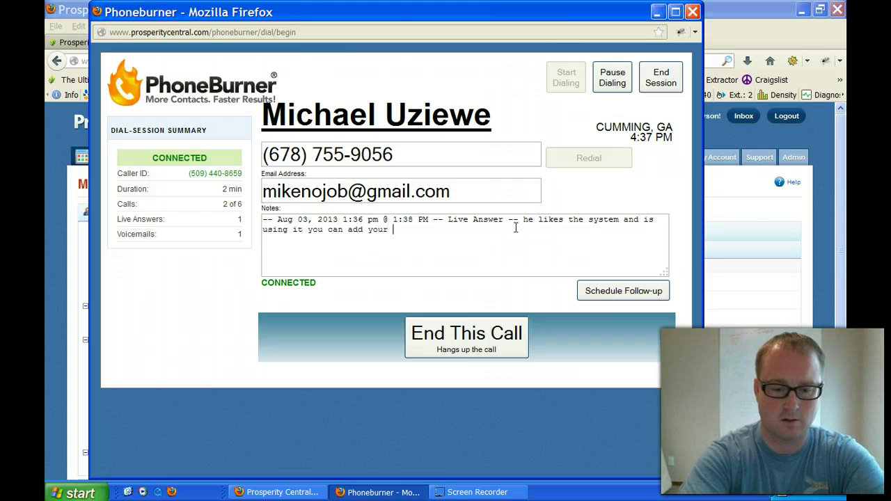
type("notes here f")
type("or ALL ")
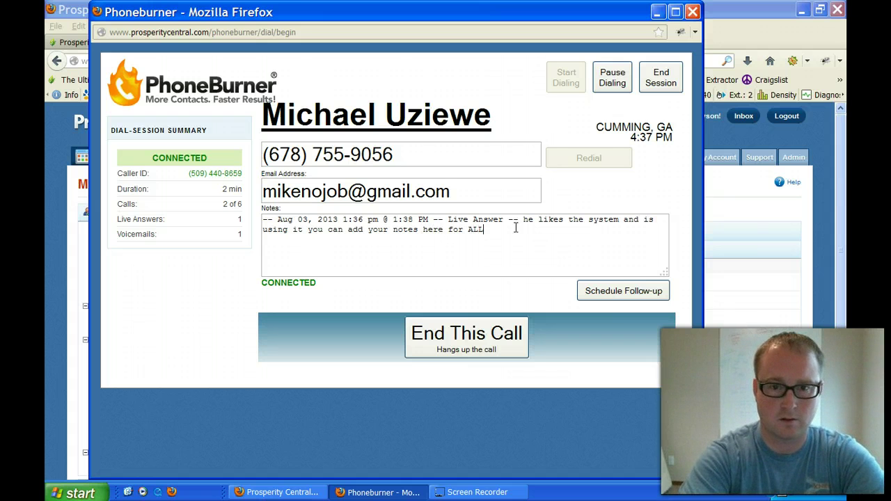
type("YOUR")
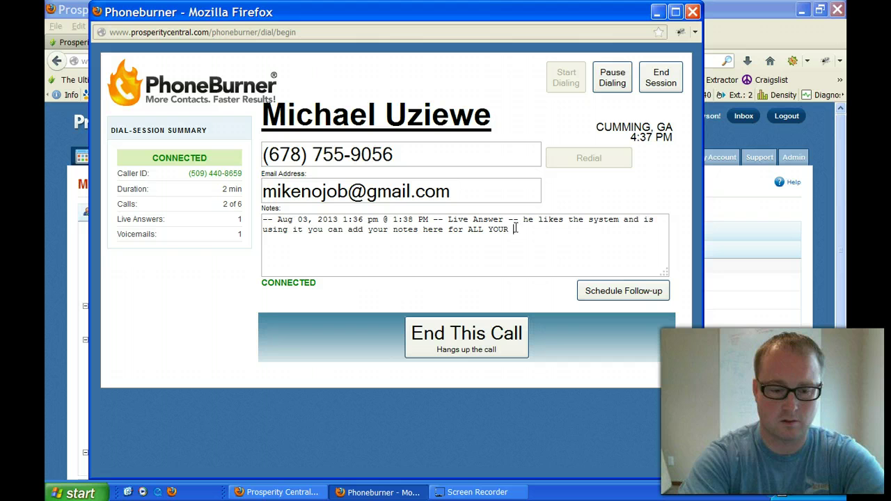
type("PROSP")
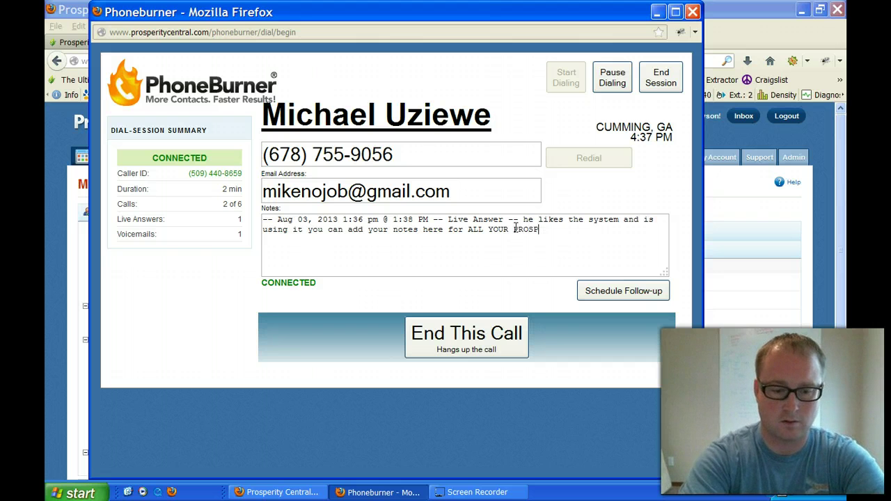
type("ECTS I")
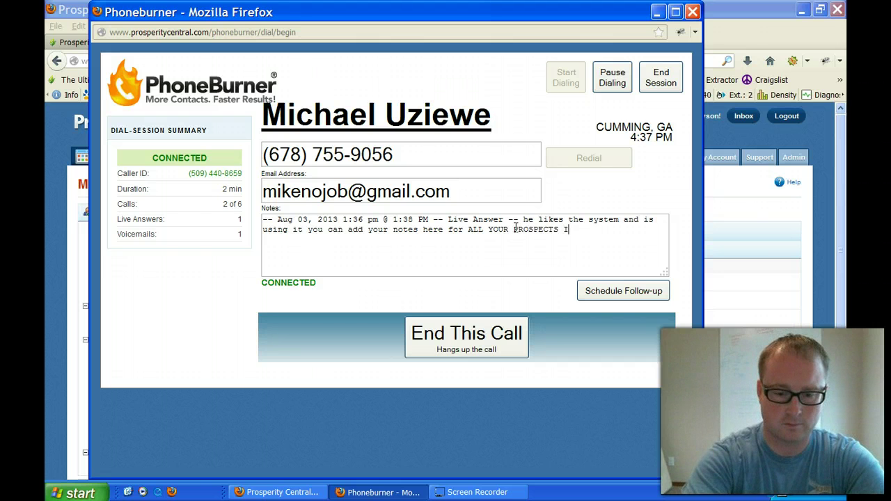
type("NFO SO ")
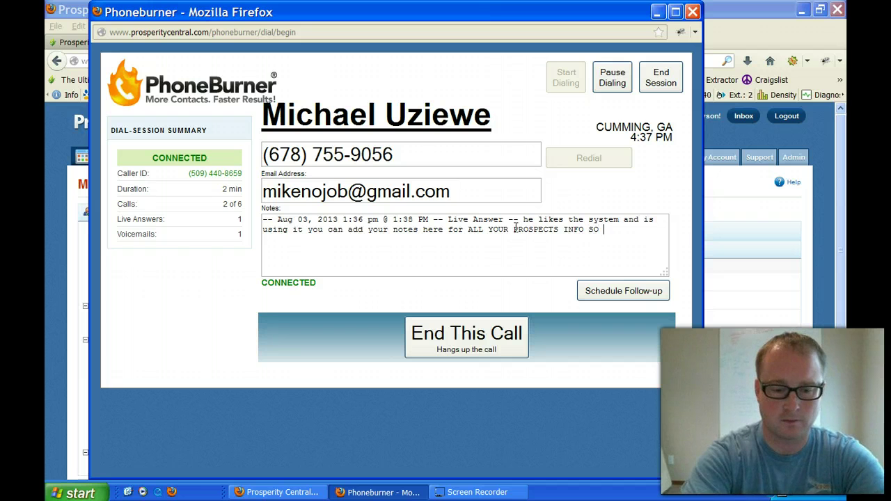
type("YOU")
type(" REMEB")
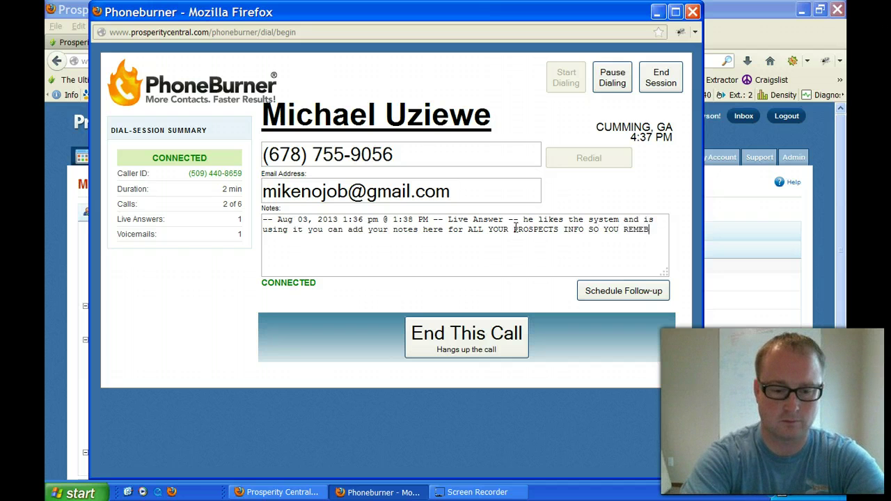
type("ER THEM")
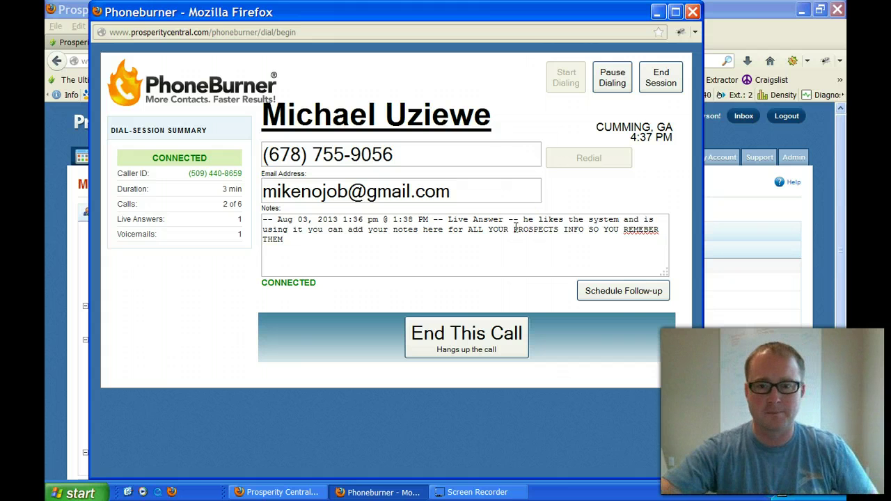
left_click(459, 340)
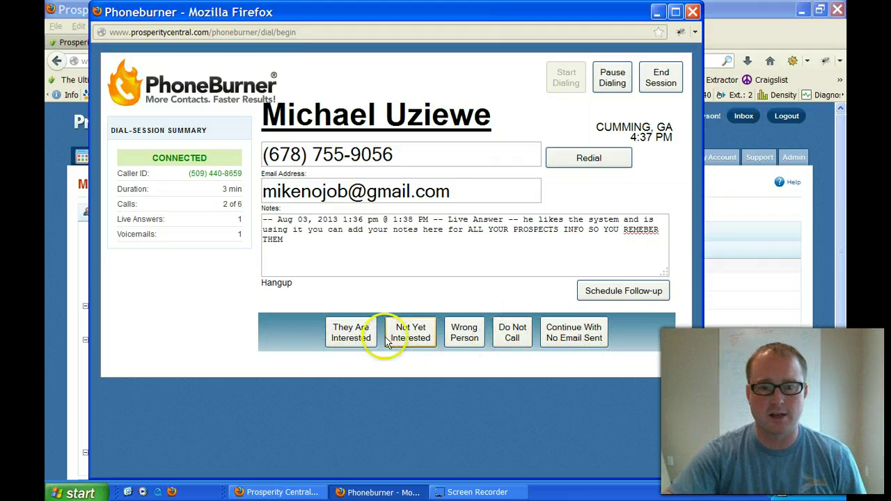
left_click(351, 337)
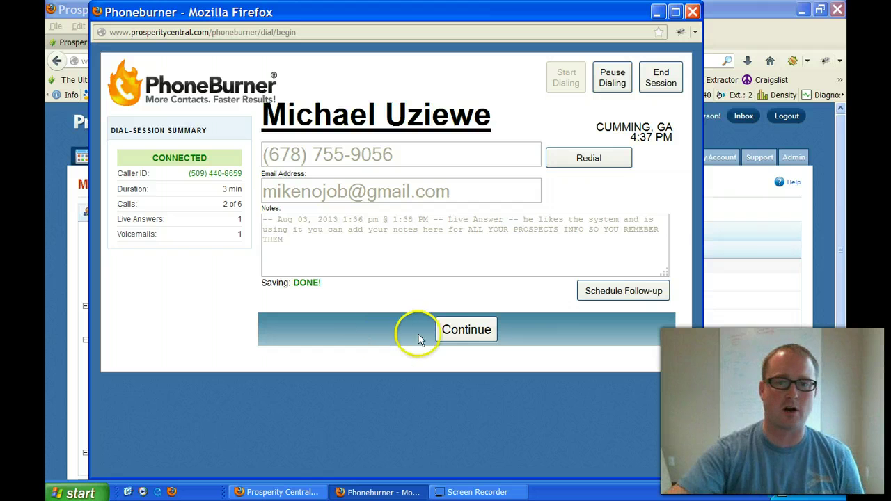
left_click(443, 333)
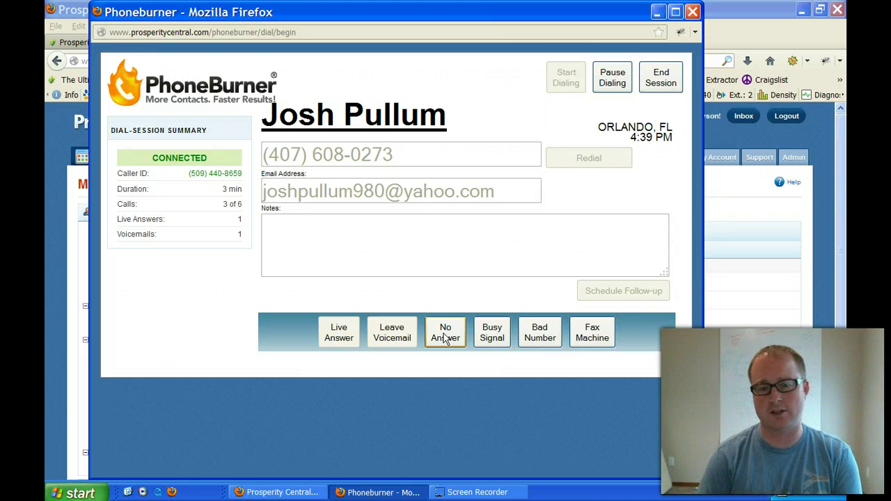
left_click(453, 336)
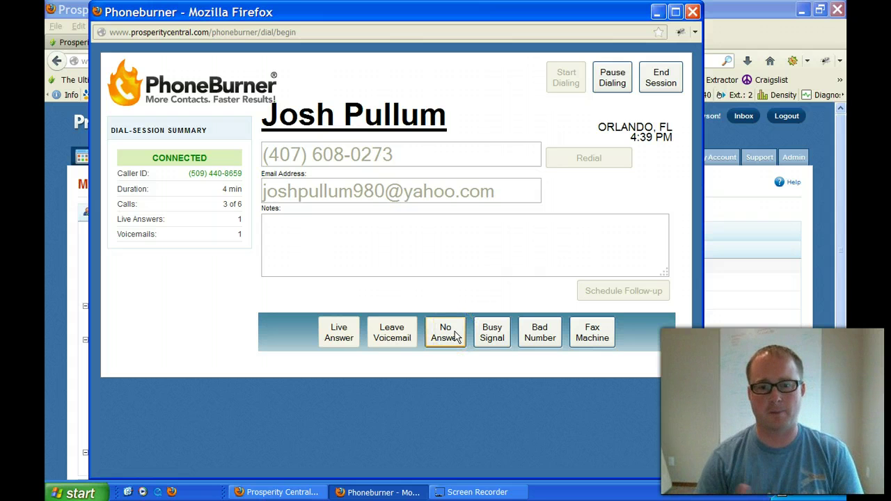
left_click(393, 331)
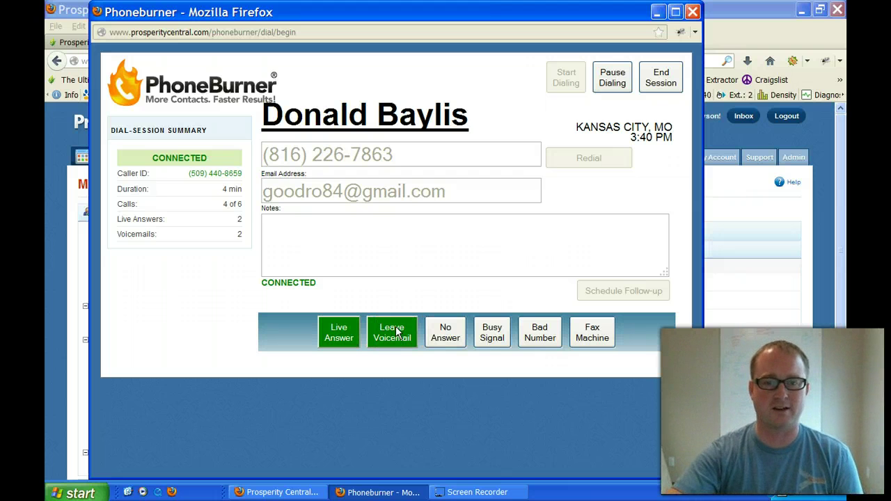
left_click(399, 333)
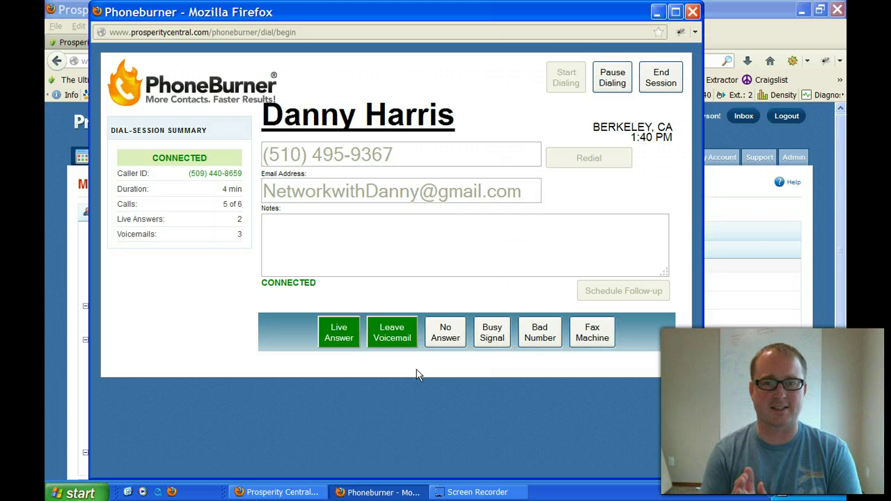
left_click(352, 330)
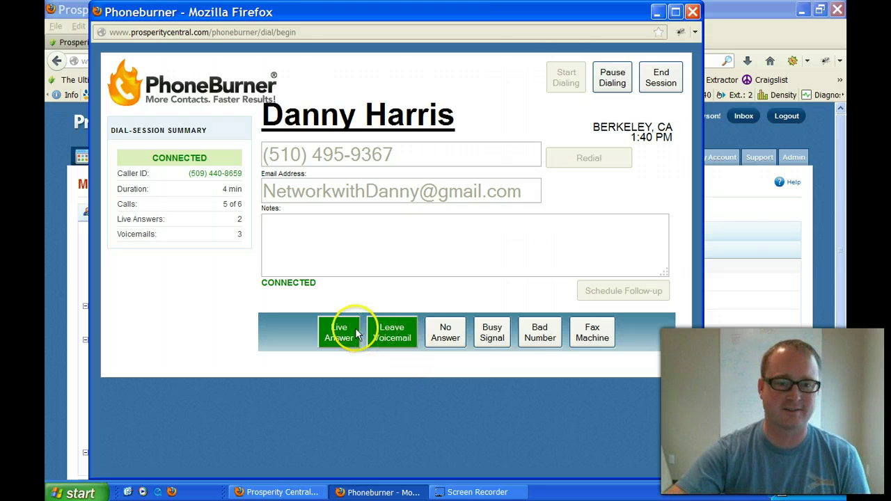
left_click(511, 223)
type("----")
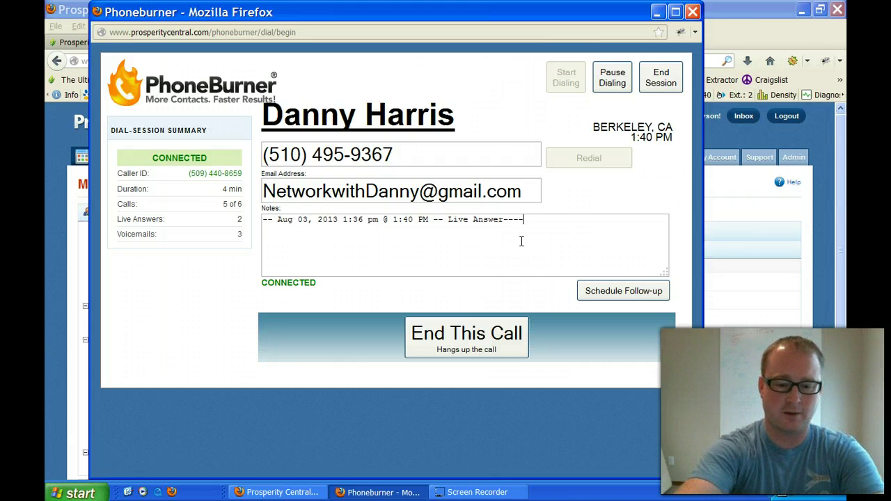
type("PICKERD ")
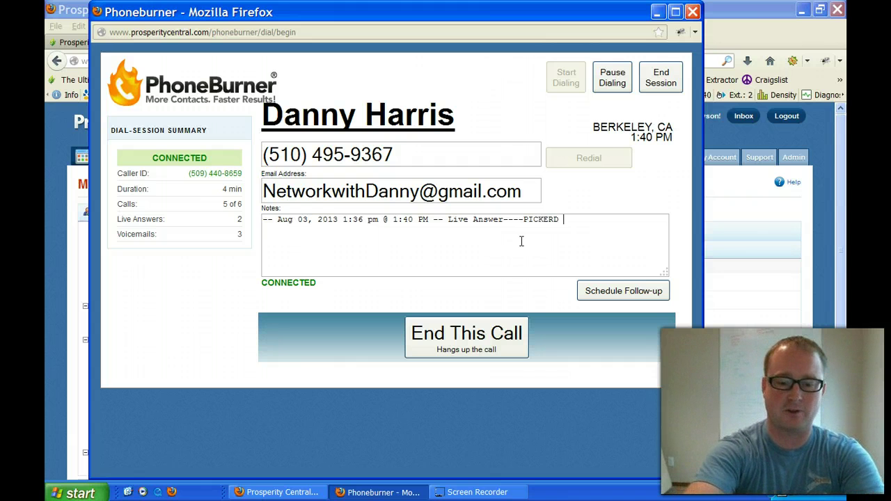
type("UP")
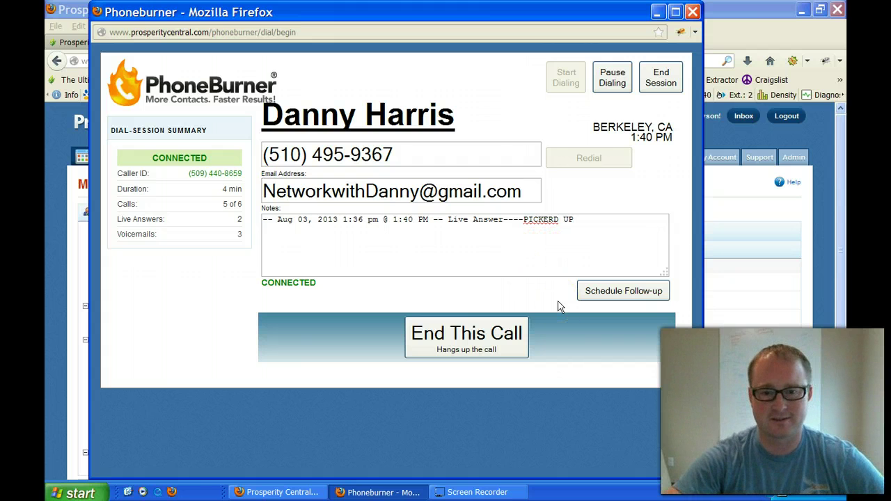
key("F12")
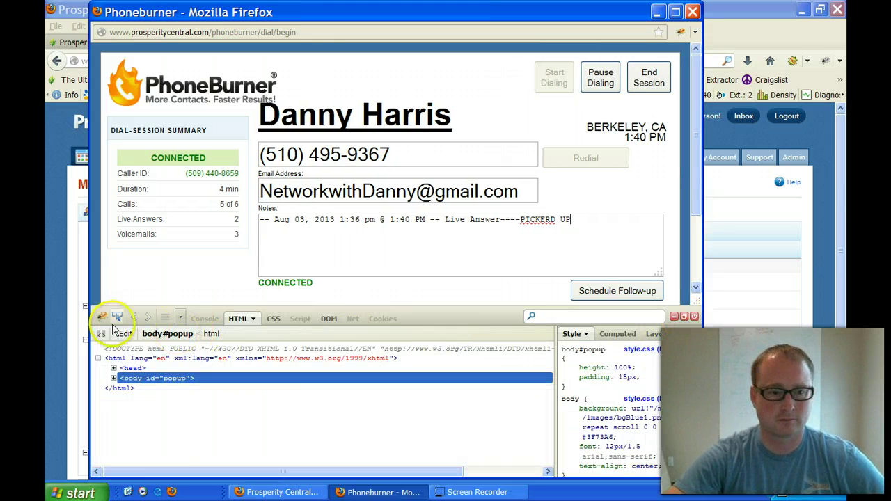
left_click(694, 316)
left_click(449, 353)
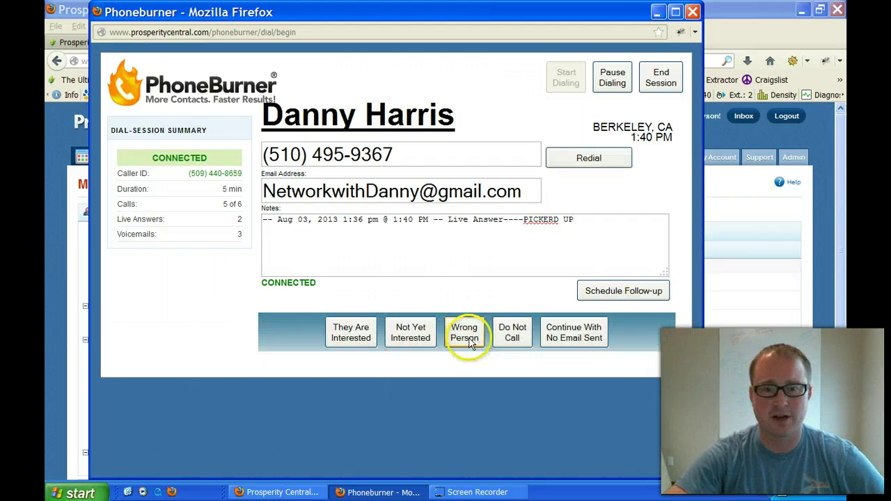
left_click(355, 332)
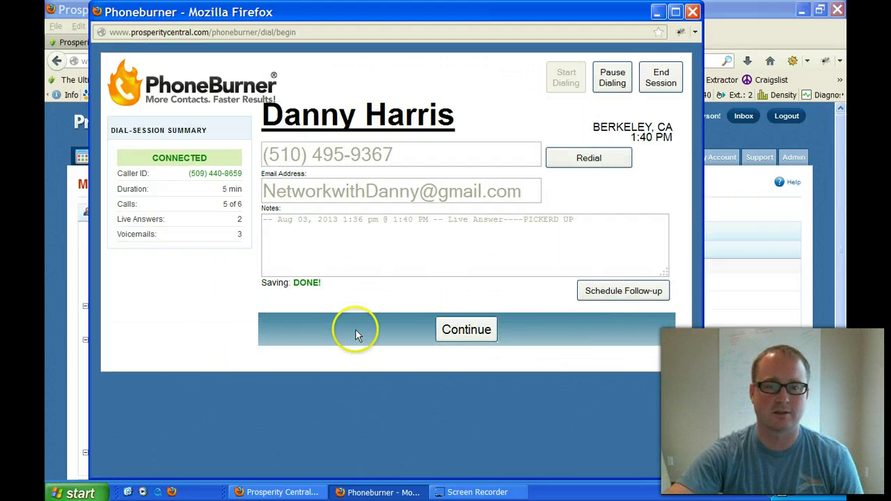
left_click(460, 330)
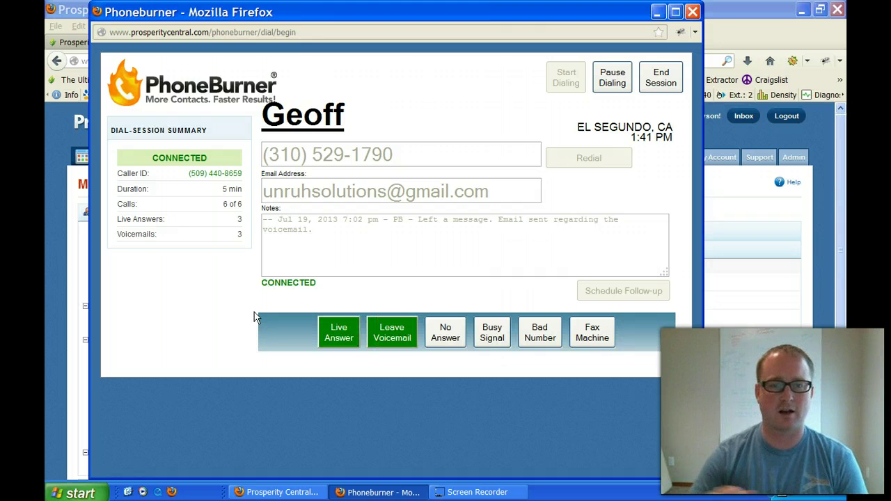
Log Geoff's call as a left voicemail to finish the session at 6 of 6
left_click(395, 338)
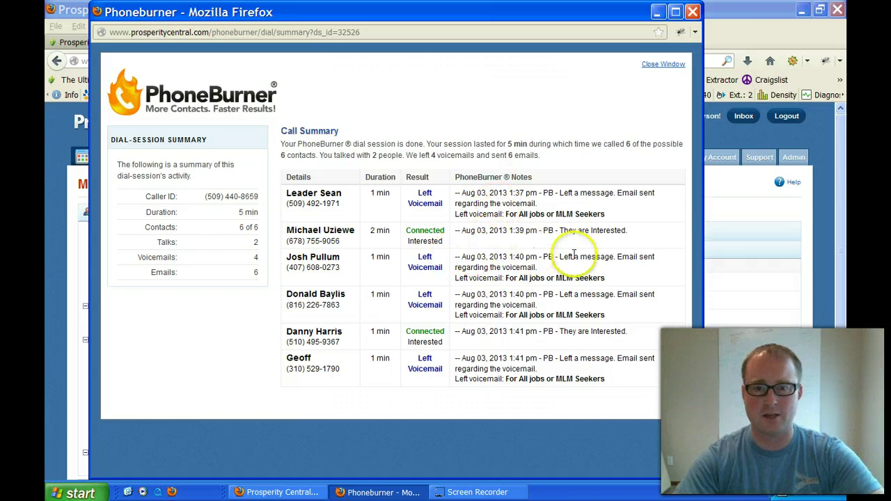
Close the Call Summary window and go to the voicemail settings page
left_click(691, 12)
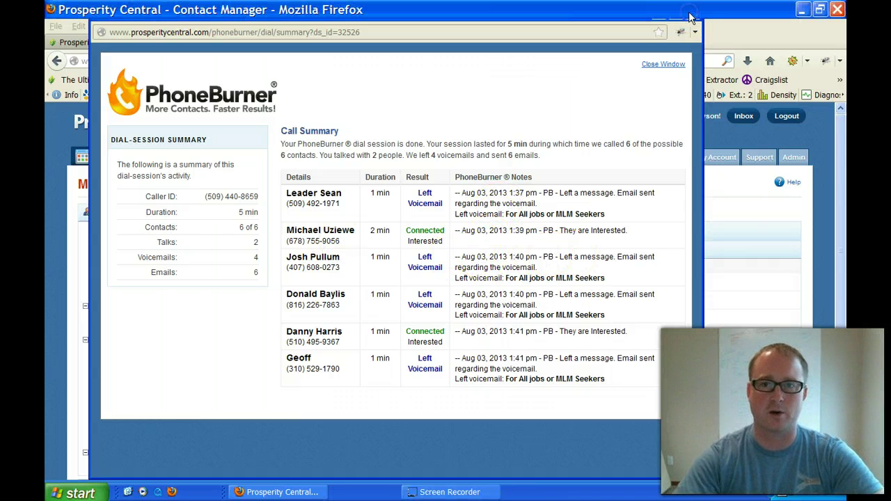
left_click(681, 65)
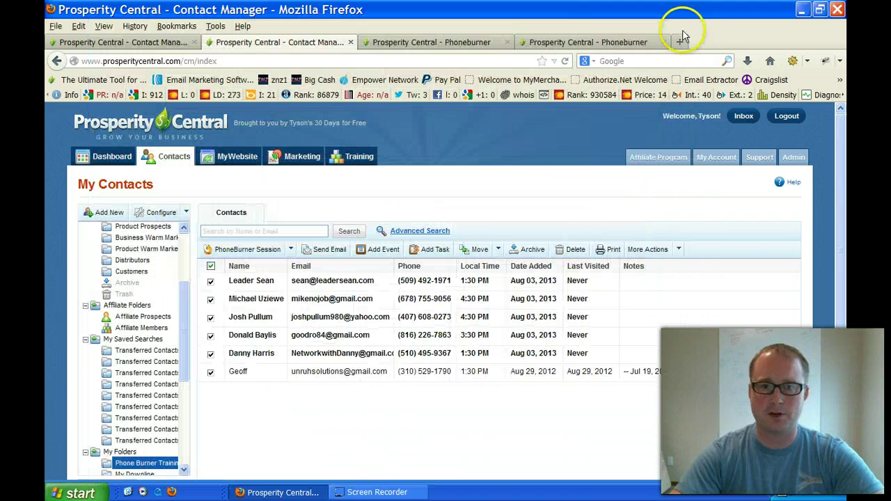
left_click(488, 42)
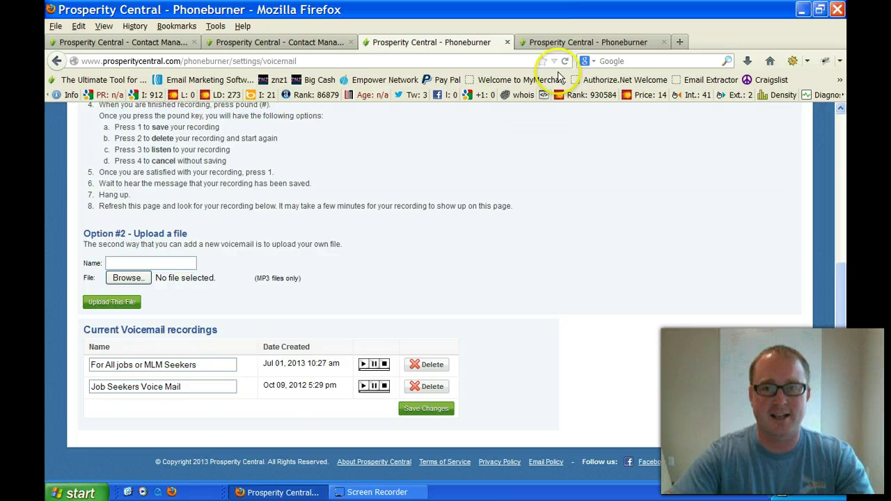
Go to the PhoneBurner Automatic Emails settings page
left_click(584, 42)
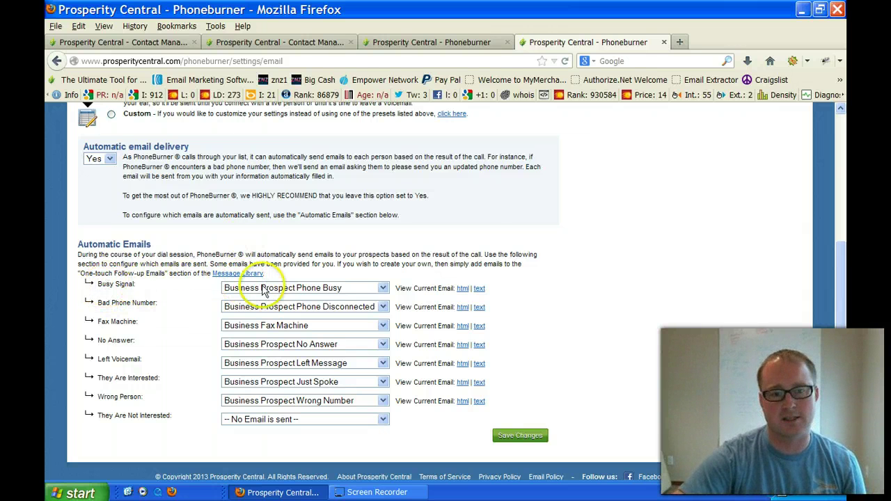
left_click(462, 289)
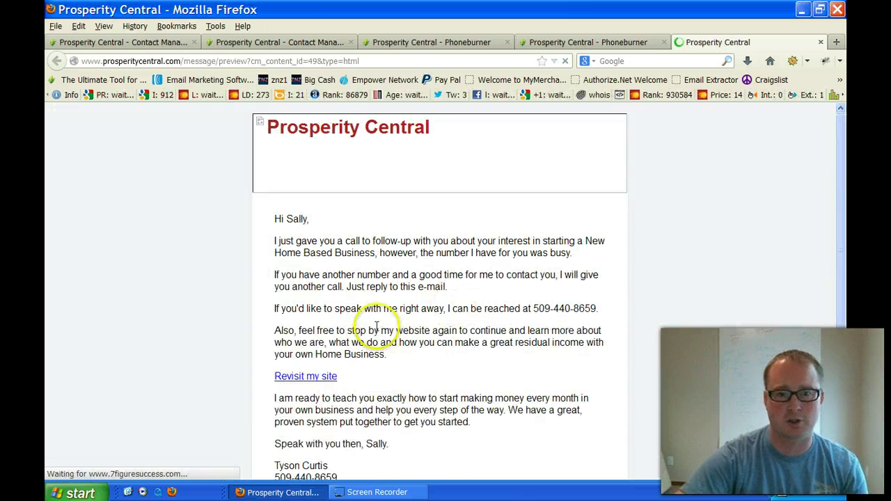
scroll(264, 244, "down", 1)
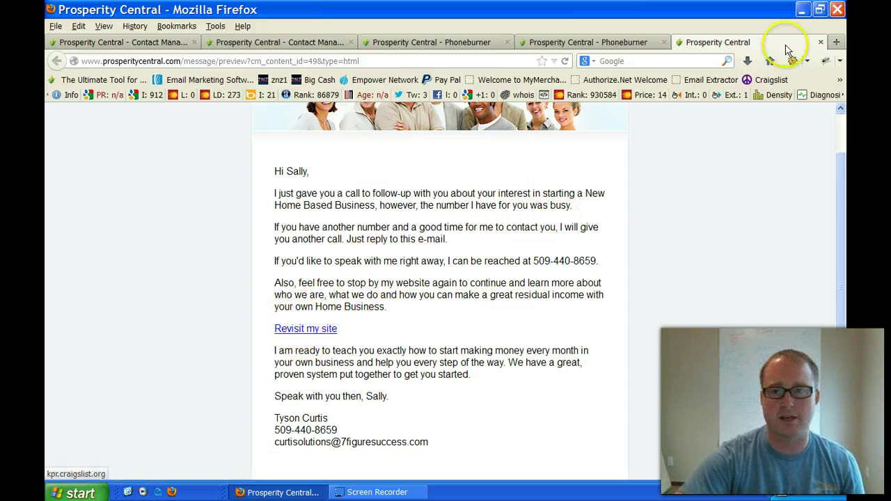
left_click(822, 43)
left_click(822, 43)
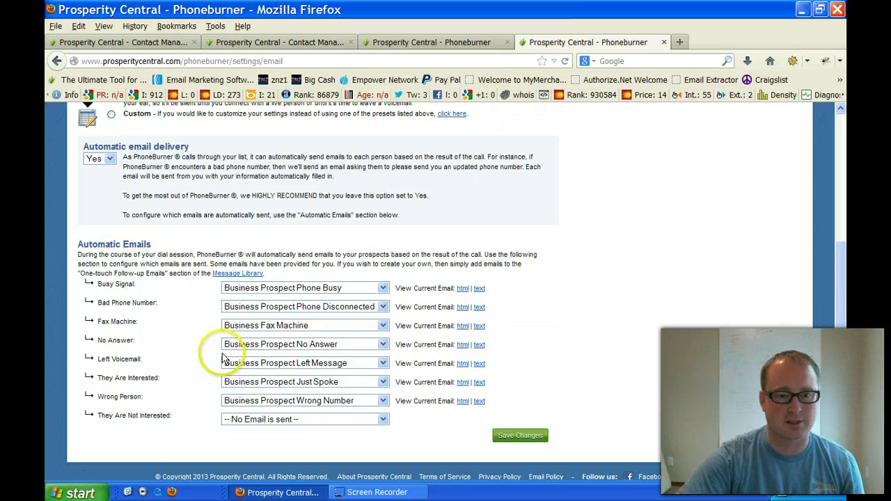
left_click(462, 401)
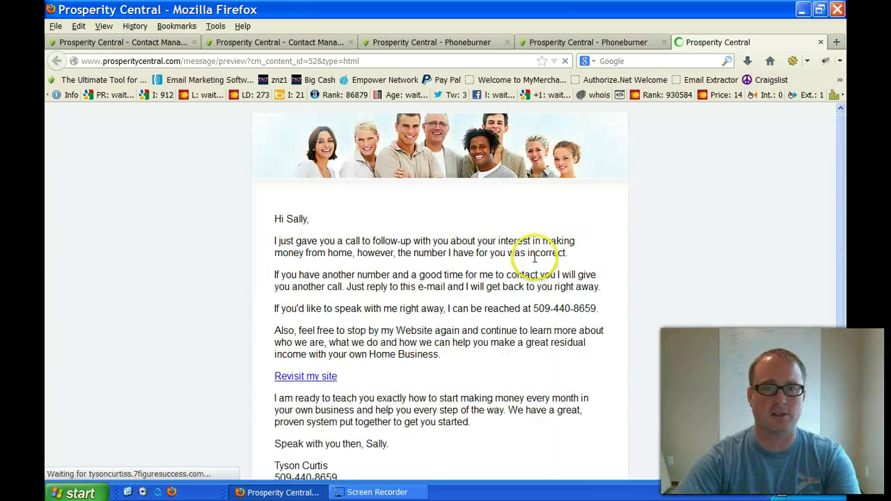
scroll(472, 273, "down", 1)
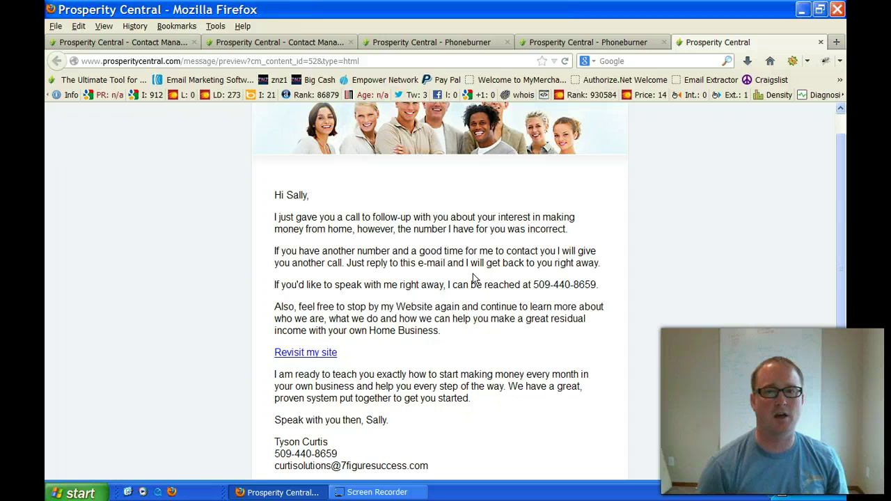
left_click(821, 43)
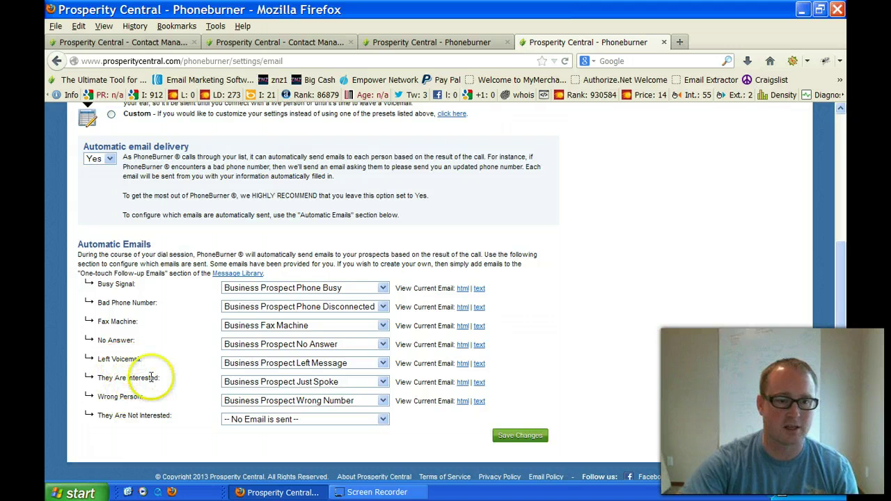
Preview the They Are Interested follow-up email, then return to My Contacts
left_click(462, 383)
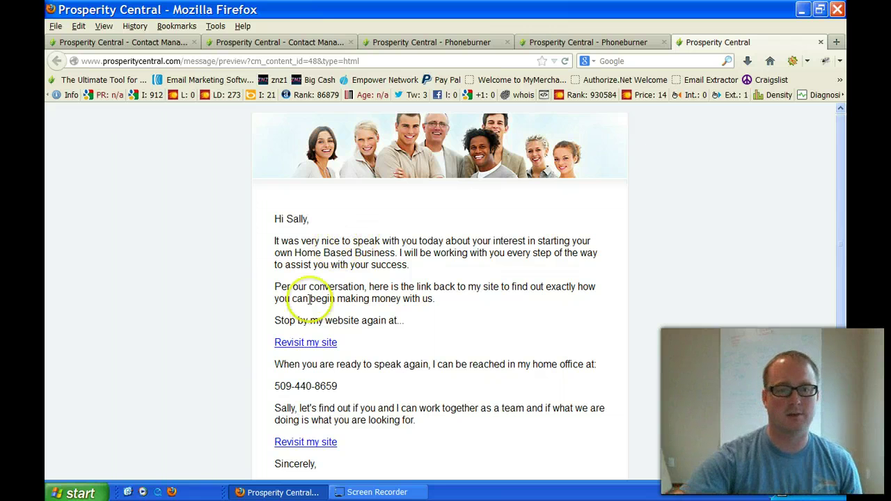
left_click(252, 41)
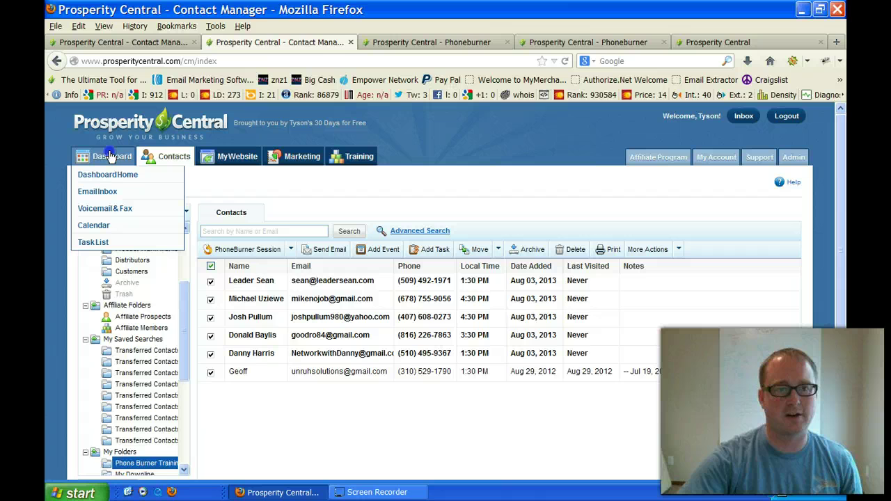
left_click(113, 156)
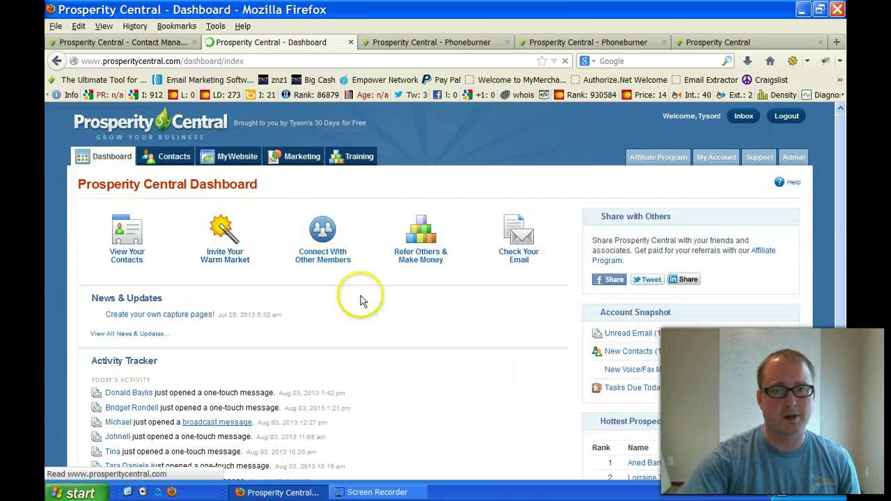
scroll(394, 351, "down", 4)
scroll(403, 341, "down", 2)
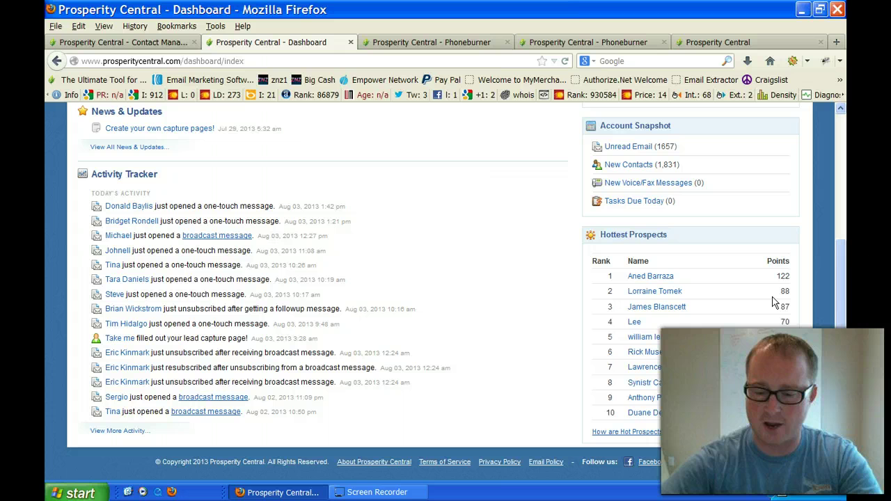
left_click(796, 251)
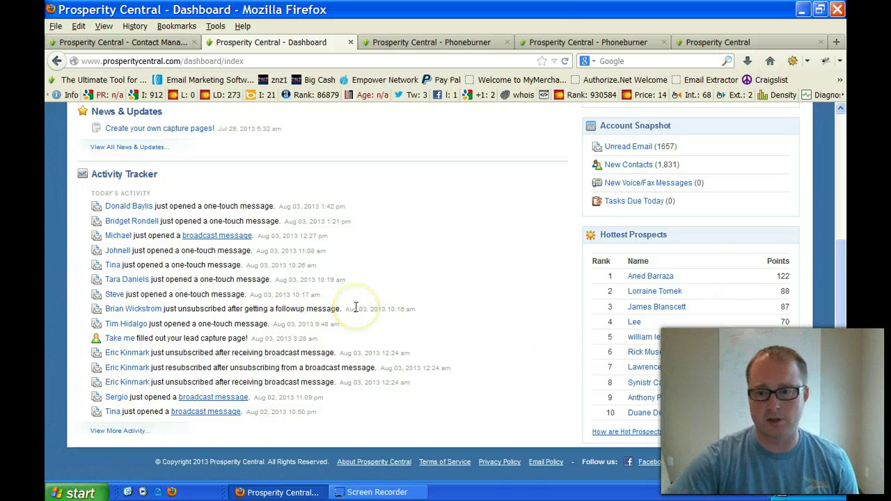
scroll(355, 307, "up", 1)
scroll(356, 306, "up", 1)
scroll(352, 311, "up", 2)
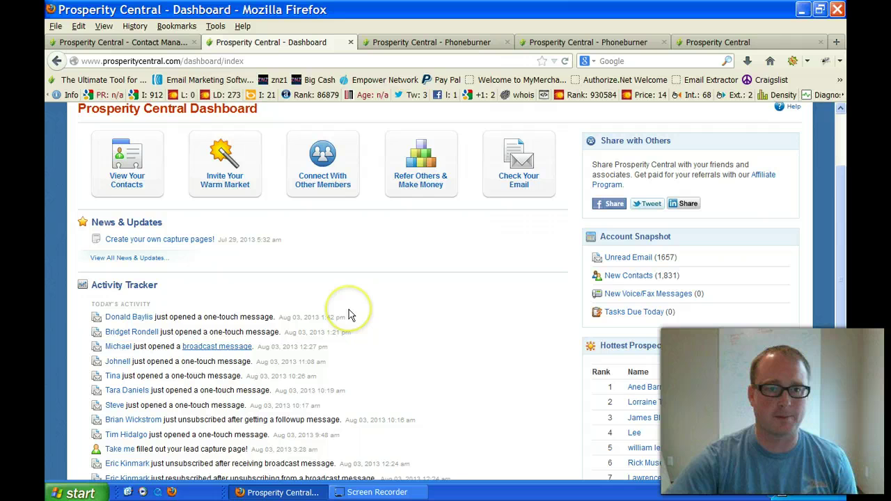
scroll(352, 313, "up", 3)
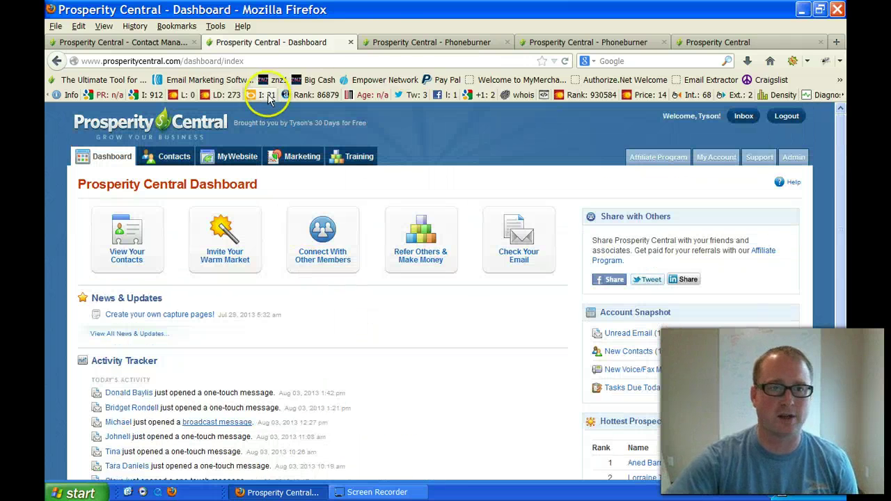
left_click(397, 42)
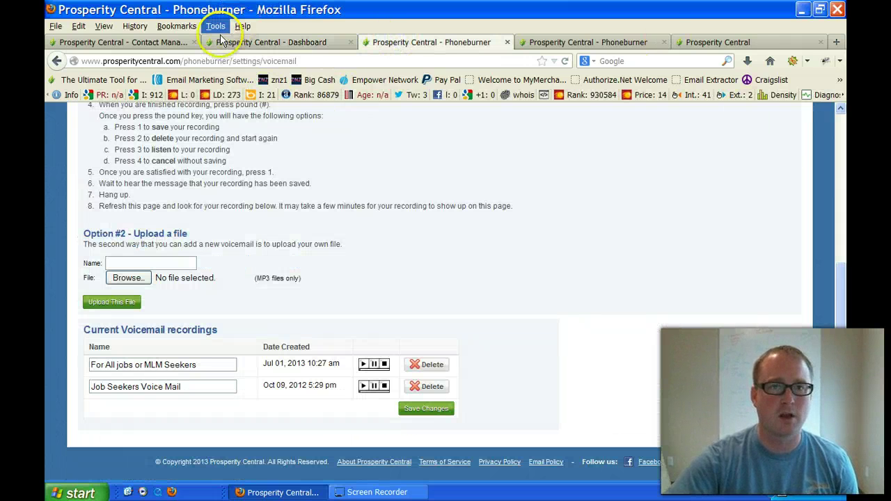
left_click(237, 42)
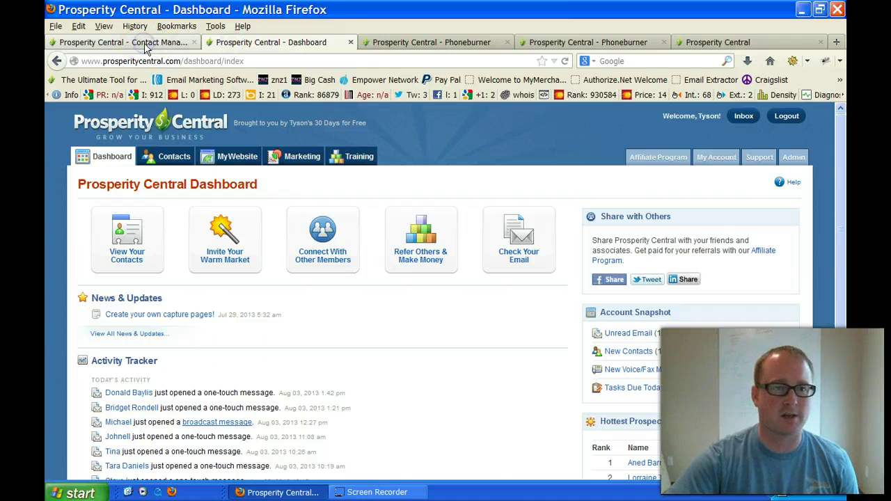
Launch a PhoneBurner session for the 17 Today's Activity contacts
left_click(147, 42)
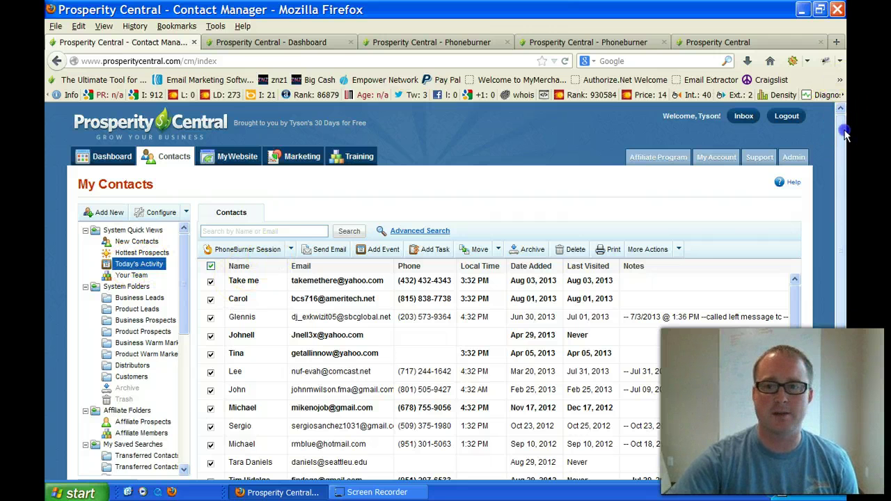
scroll(839, 139, "down", 2)
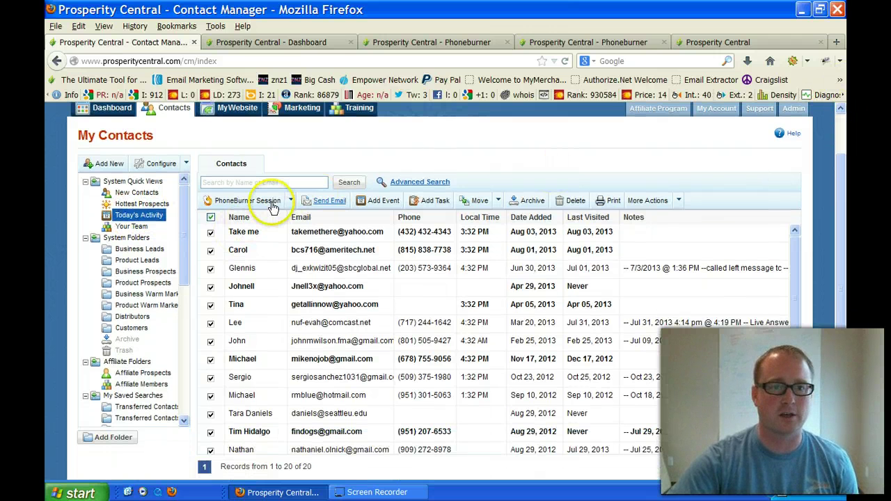
left_click(272, 207)
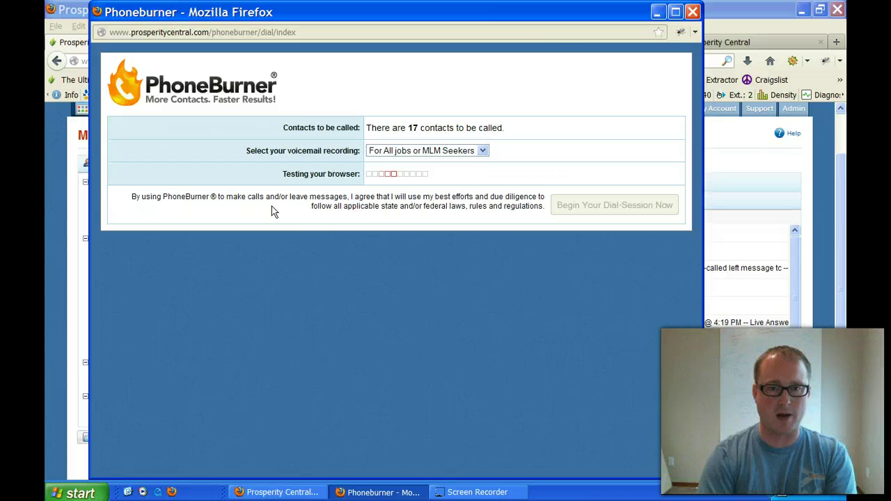
Begin the dial session once the browser test passes, connecting with caller ID at 0 of 17 calls
left_click(599, 206)
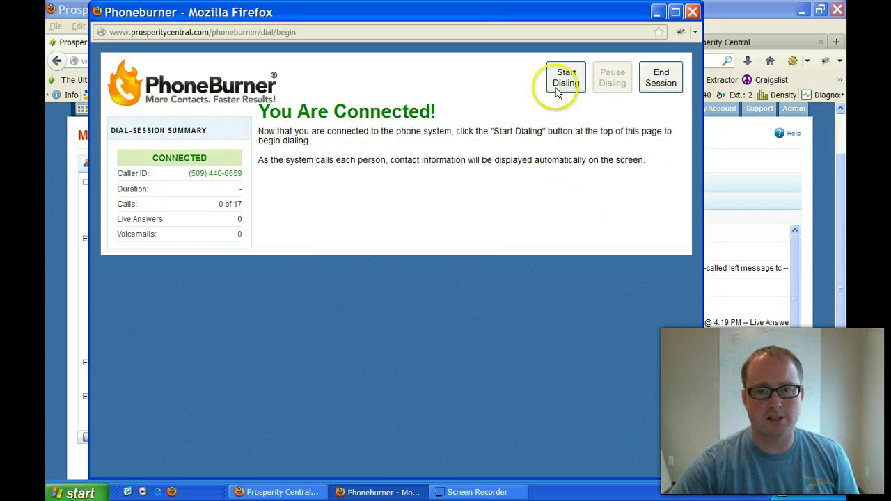
Start dialing, skip past the first contact, and pause on the second contact's voicemail call
left_click(565, 78)
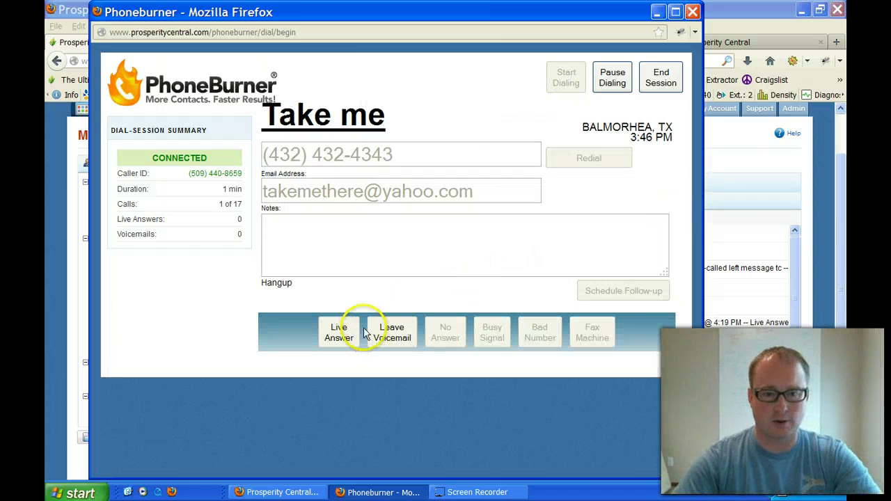
left_click(341, 333)
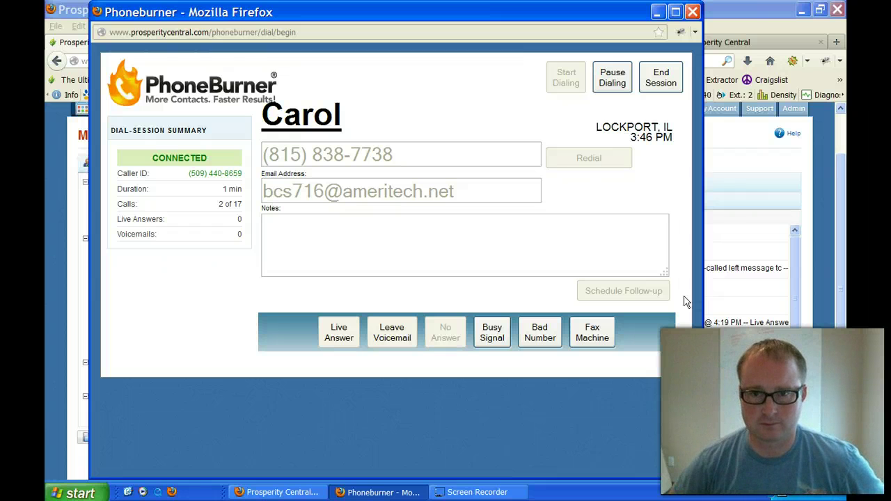
left_click(613, 80)
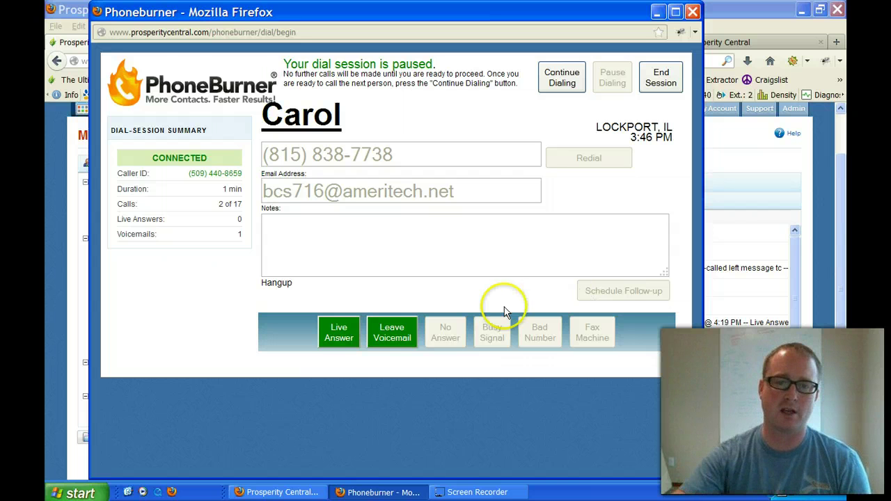
Resume dialing, log the third contact as a live answer, hang up, and mark them They Are Interested
left_click(562, 78)
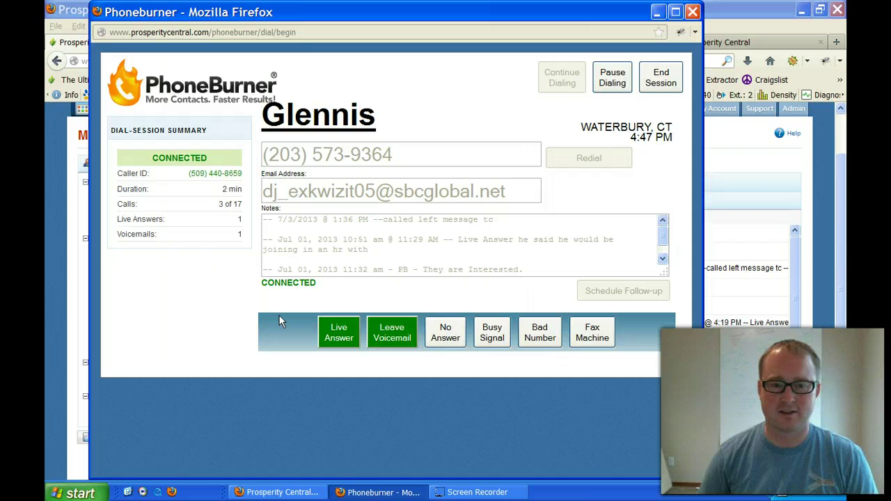
left_click(347, 333)
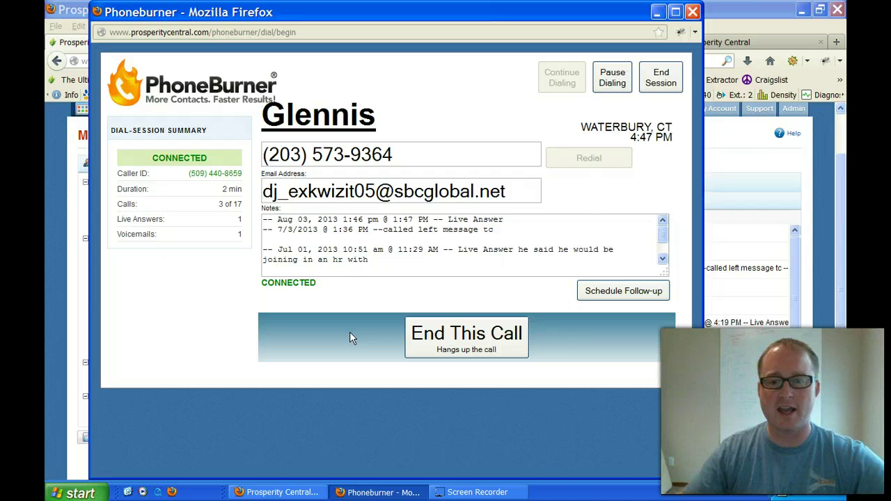
left_click(446, 333)
left_click(593, 335)
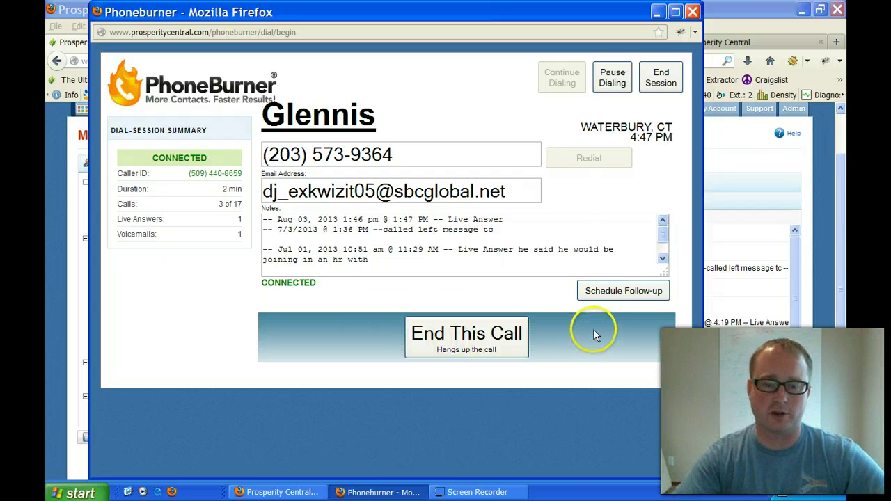
left_click(474, 342)
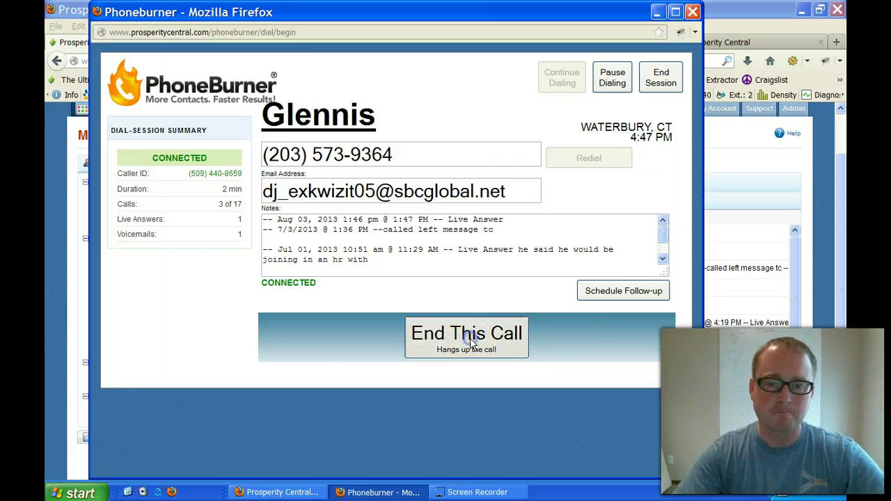
left_click(348, 343)
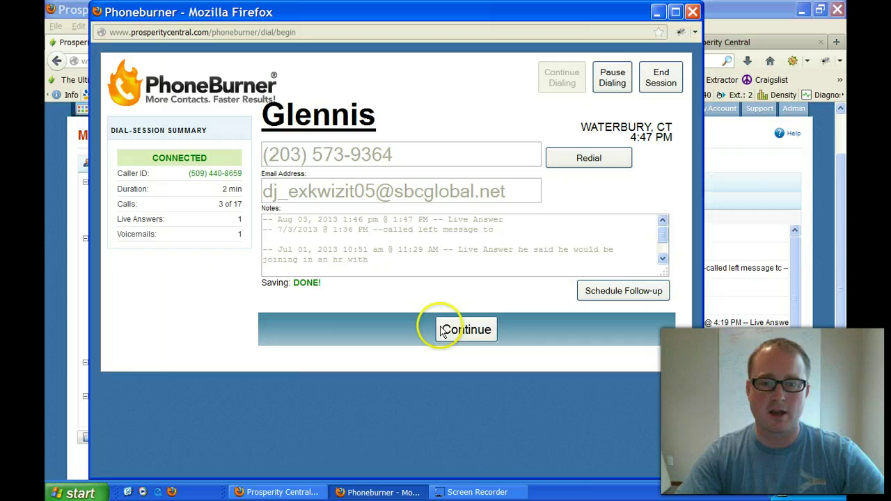
Continue to the fourth contact, log their call as a live answer, and hang up
left_click(446, 329)
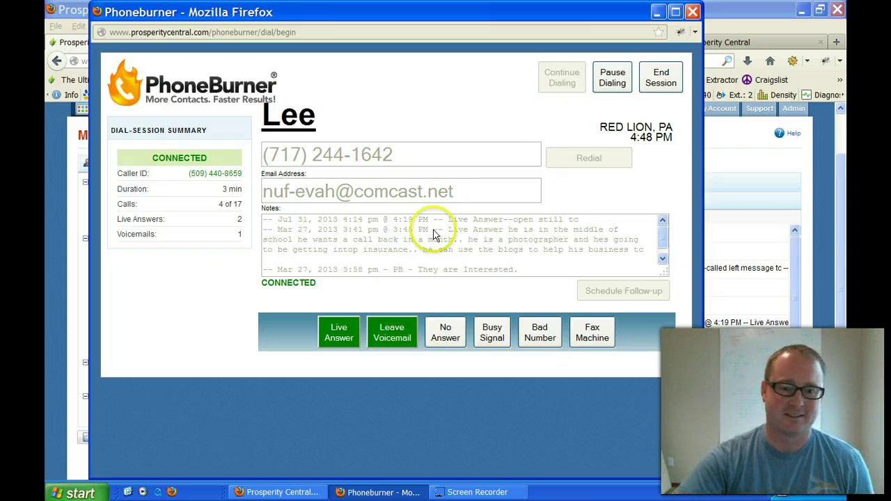
left_click(339, 336)
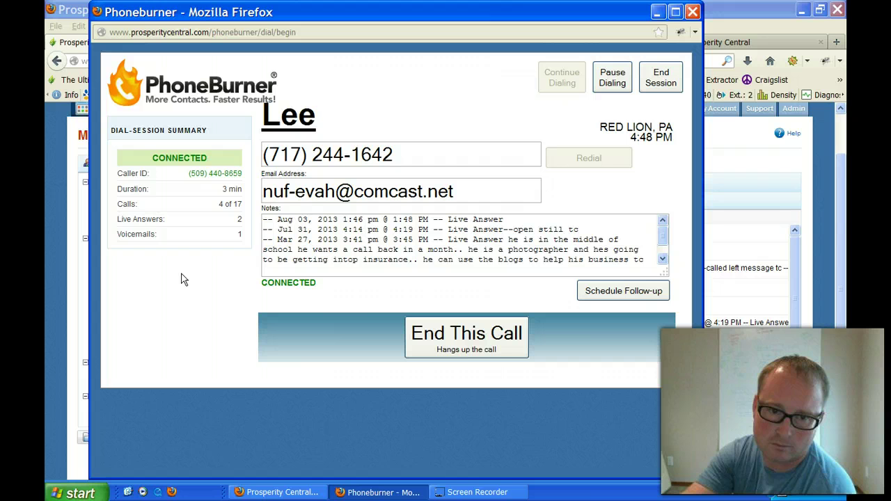
left_click(487, 342)
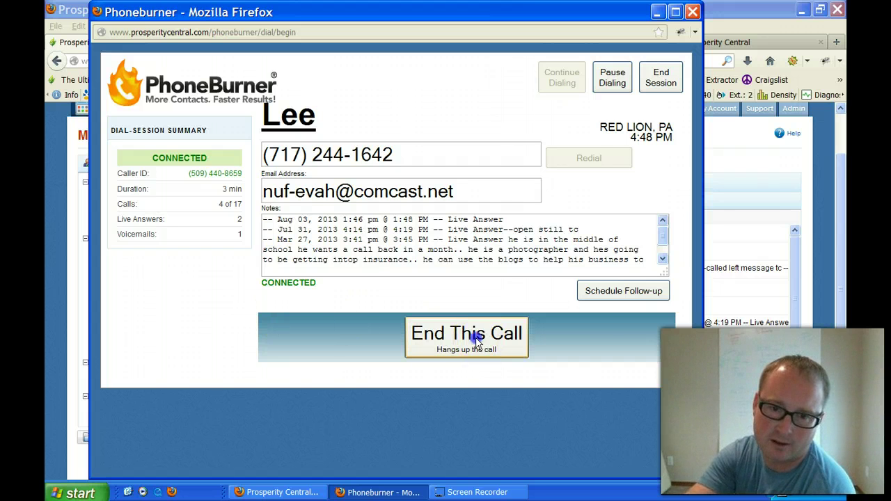
left_click(478, 338)
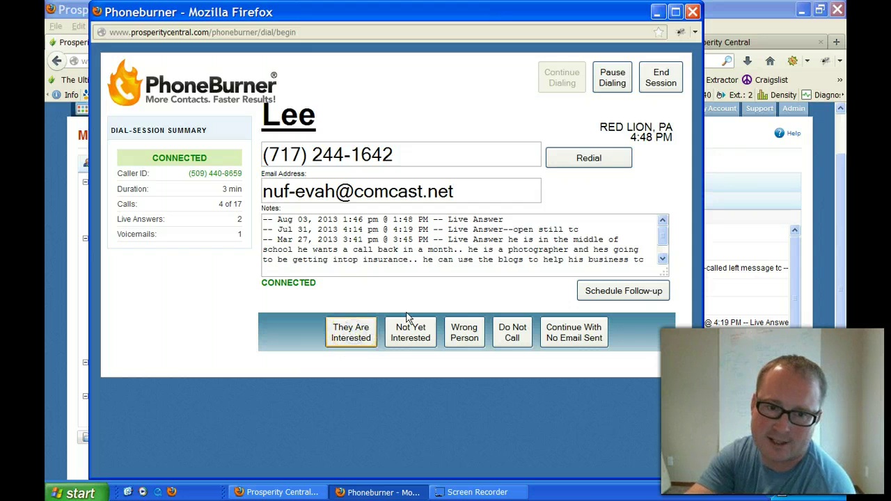
Save the fourth call's outcome, then log the fifth contact's call as a voicemail
left_click(410, 324)
left_click(466, 334)
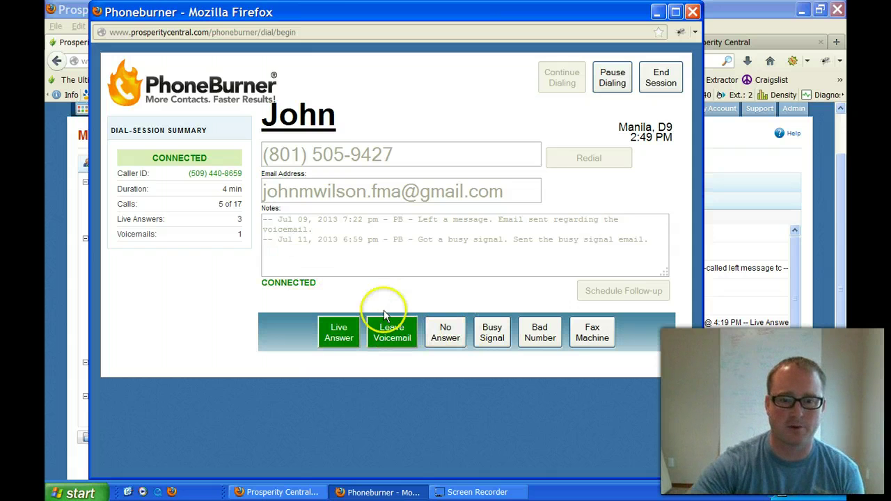
left_click(390, 335)
Pause dialing and end the dial session, confirming with OK
left_click(615, 78)
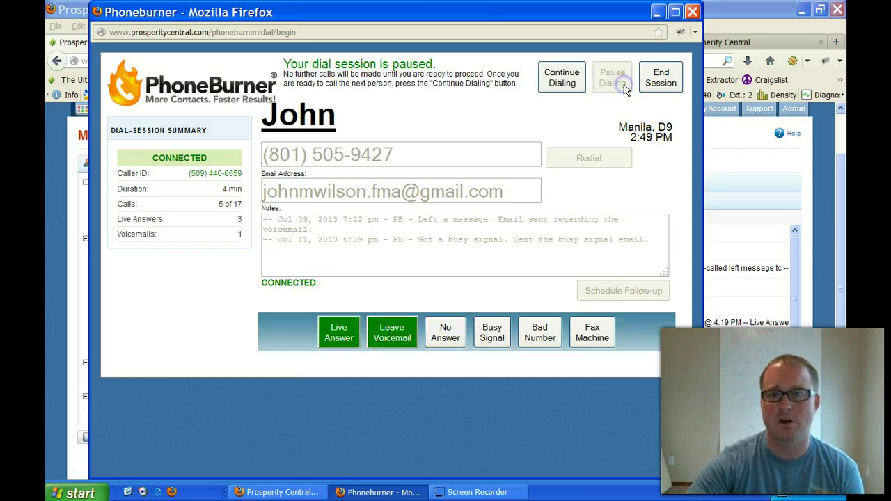
left_click(665, 78)
left_click(409, 232)
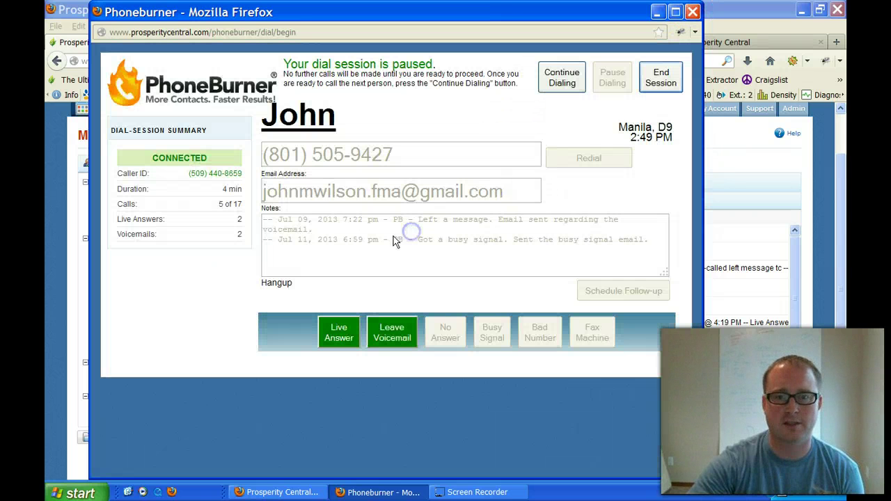
left_click(479, 493)
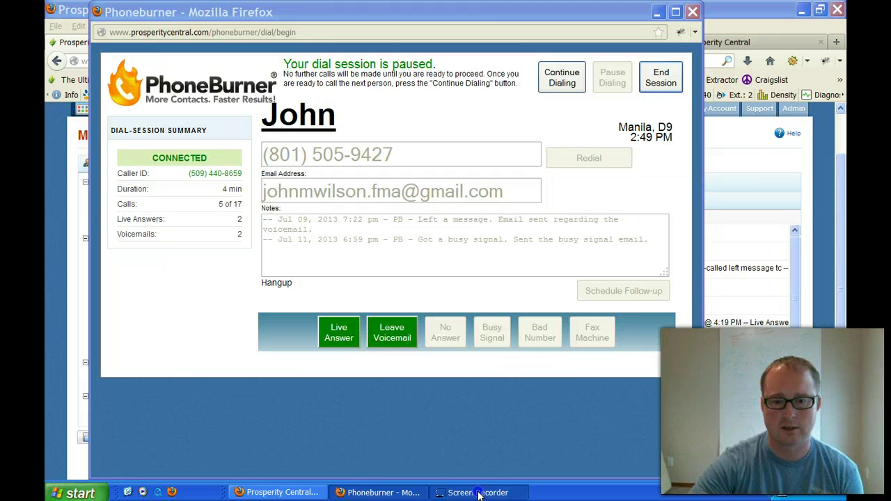